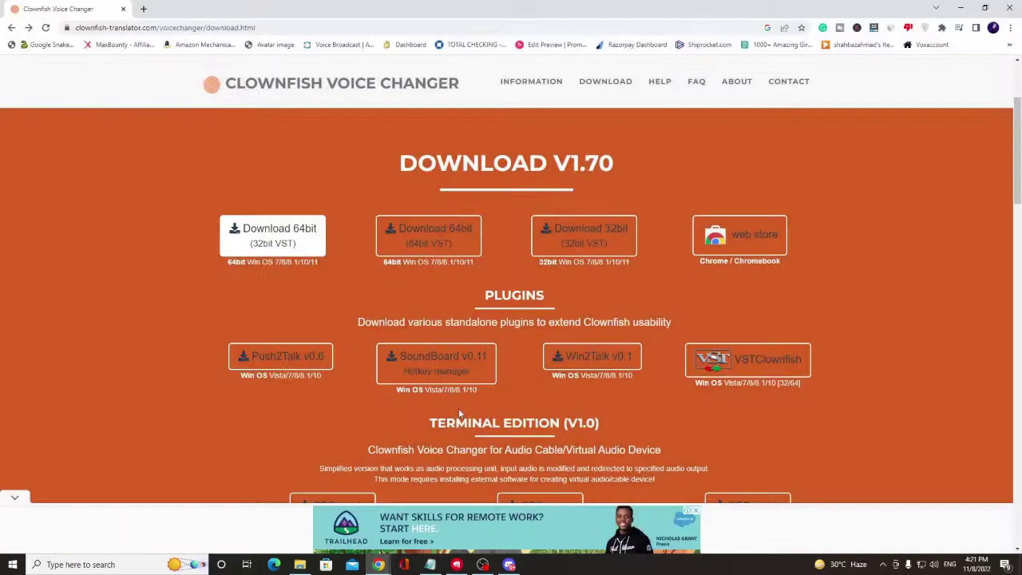
Install Clownfish Voice Changer with the desktop and Start menu shortcuts in C:\Program Files (x86)\ClownfishVoiceChanger
{"action": "left_click", "coordinate": [378, 564]}
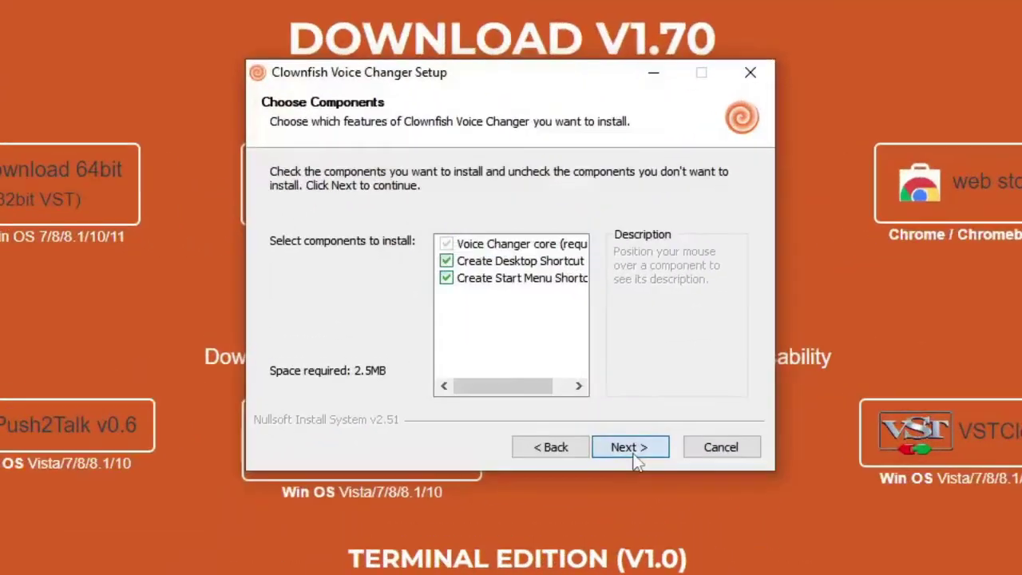
{"action": "left_click", "coordinate": [568, 365]}
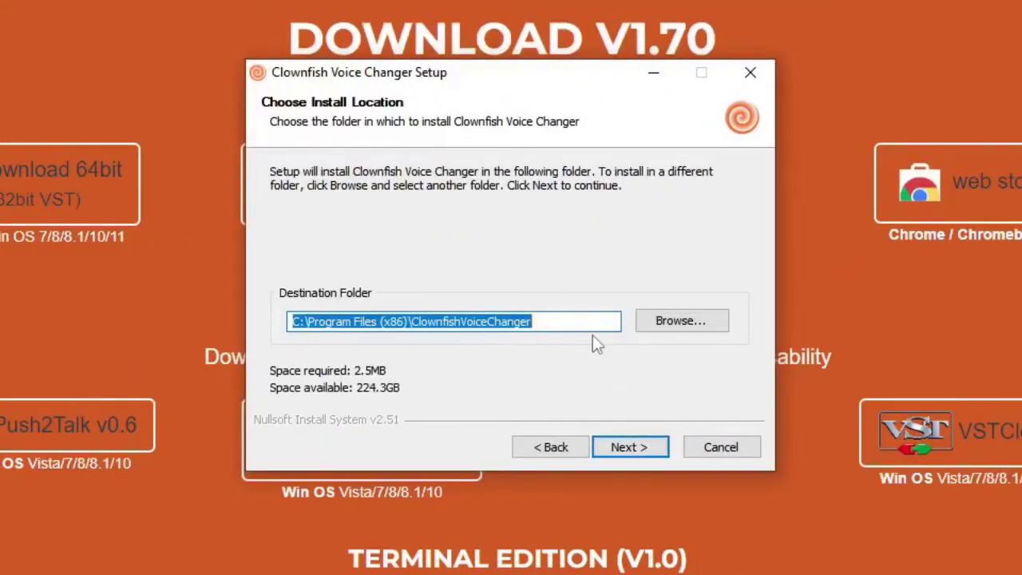
{"action": "left_click", "coordinate": [629, 443]}
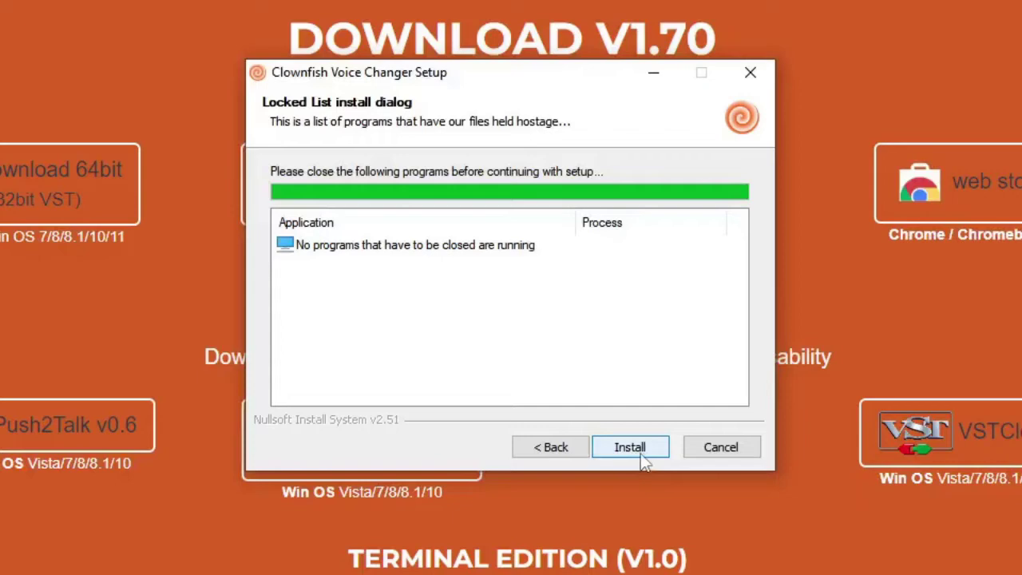
{"action": "left_click", "coordinate": [641, 459]}
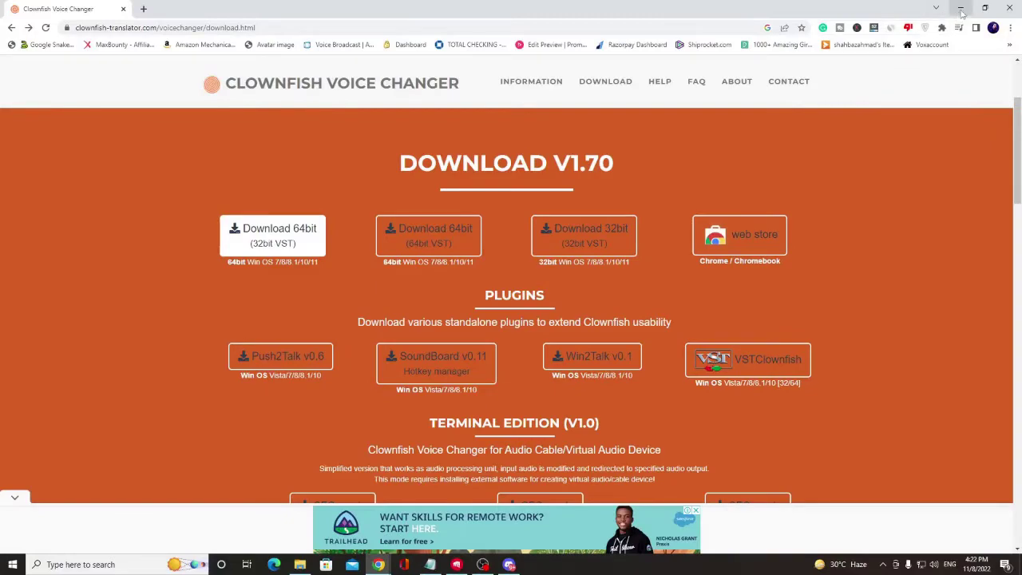
Minimize the browser and Discord, move the Clownfish shortcut to an empty area of the desktop and launch it
{"action": "left_click", "coordinate": [962, 9]}
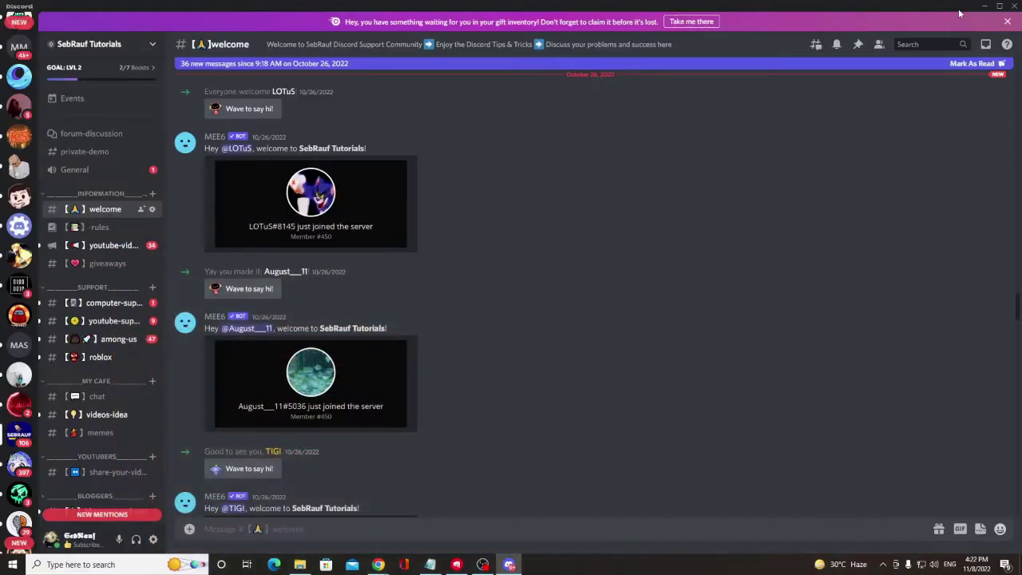
{"action": "left_click", "coordinate": [985, 8]}
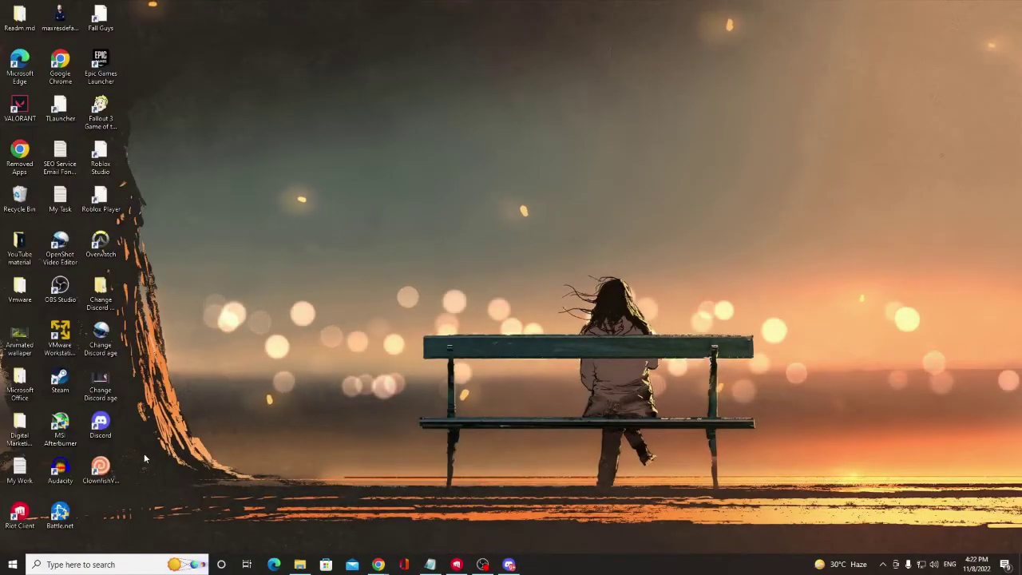
{"action": "left_click_drag", "start_coordinate": [108, 470], "coordinate": [392, 249]}
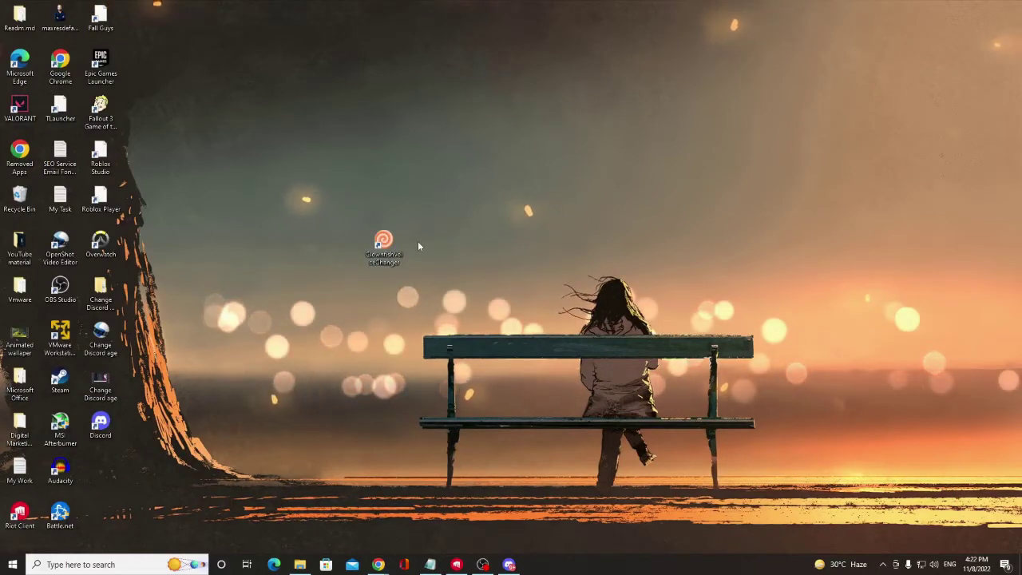
{"action": "double_click", "coordinate": [394, 250]}
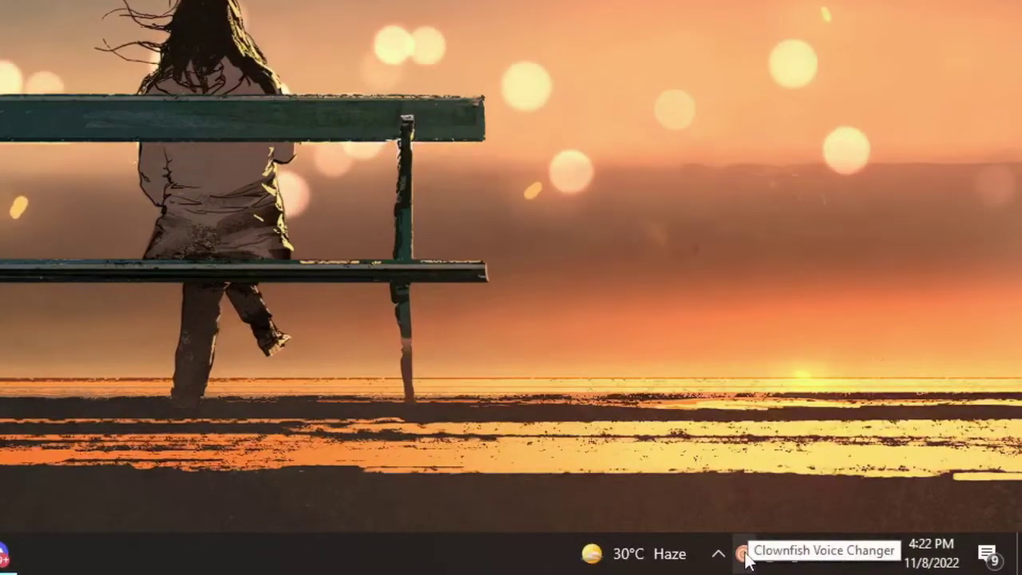
Open Clownfish's Set Voice Changer window and move it clear of the desktop shortcuts
{"action": "right_click", "coordinate": [780, 561]}
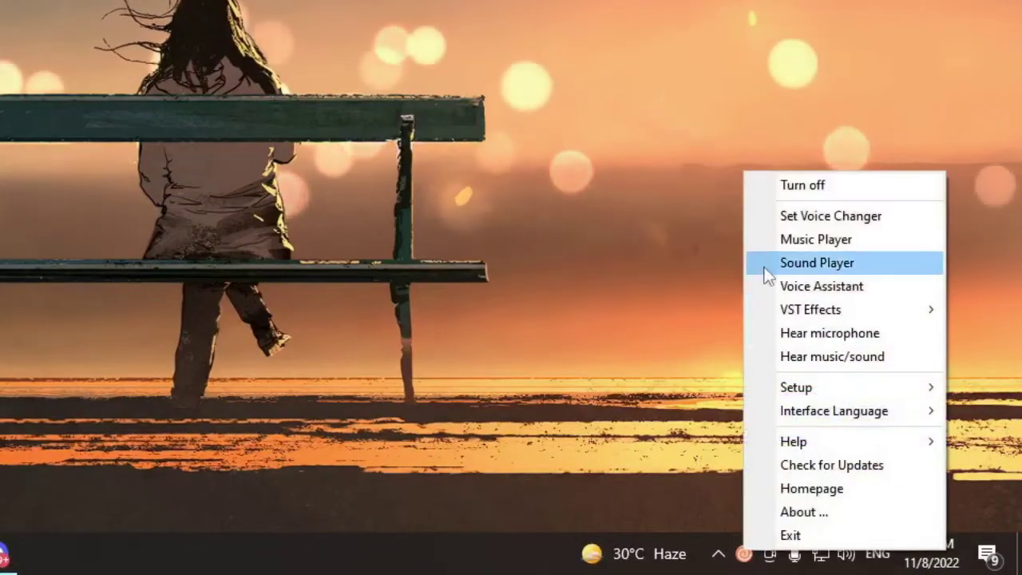
{"action": "left_click", "coordinate": [830, 216]}
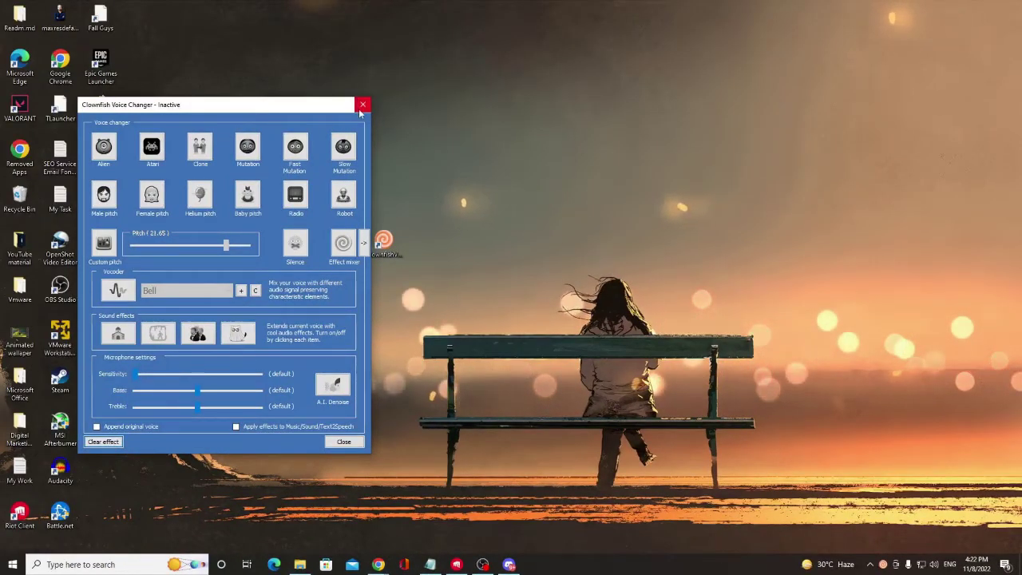
{"action": "left_click_drag", "start_coordinate": [338, 108], "coordinate": [773, 164]}
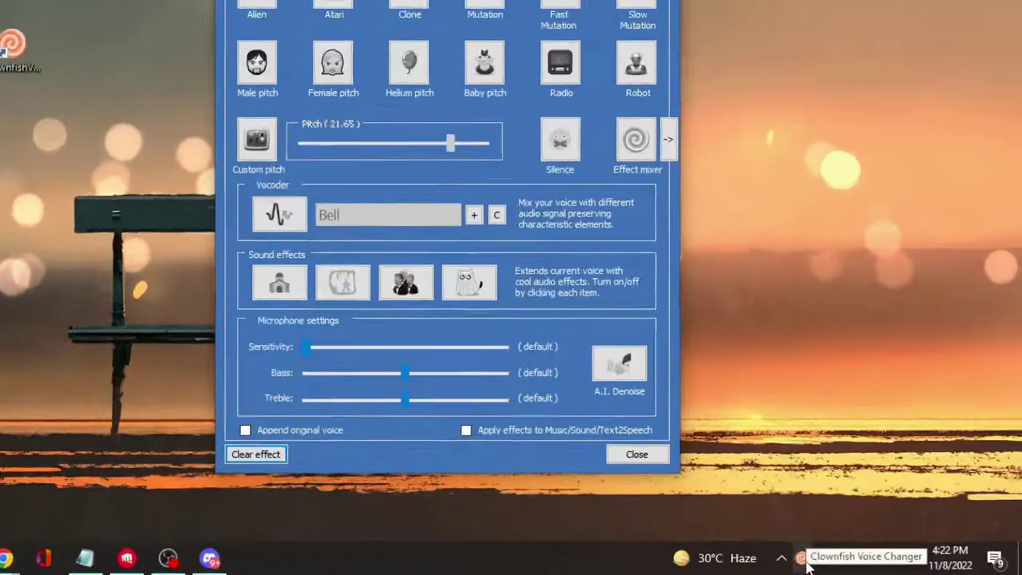
Check in Clownfish's System Integration setup which microphones have the voice changer installed, and close the setup window
{"action": "right_click", "coordinate": [884, 567]}
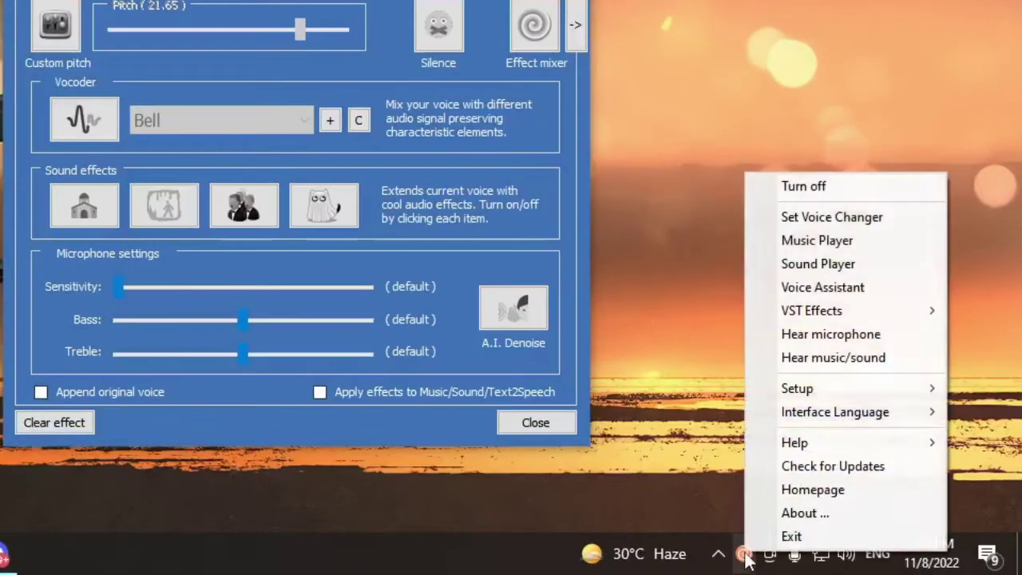
{"action": "mouse_move", "coordinate": [809, 386]}
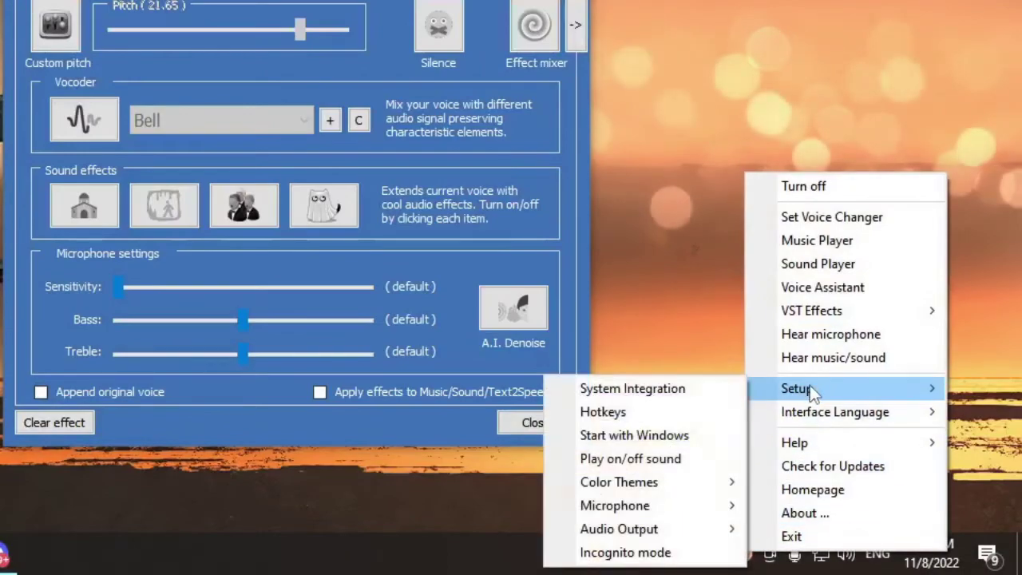
{"action": "left_click", "coordinate": [657, 390]}
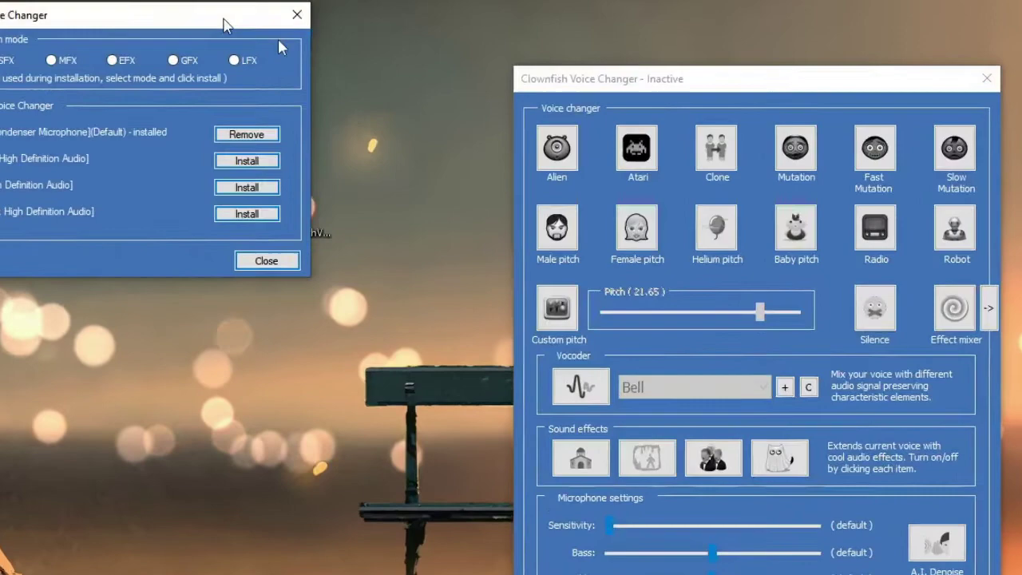
{"action": "left_click_drag", "start_coordinate": [223, 24], "coordinate": [590, 159]}
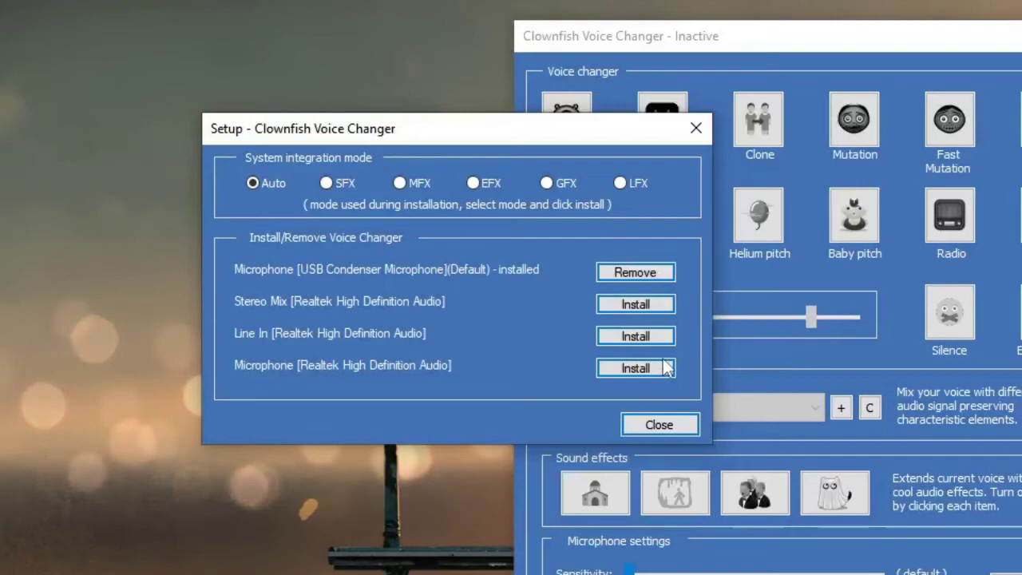
{"action": "left_click", "coordinate": [657, 424]}
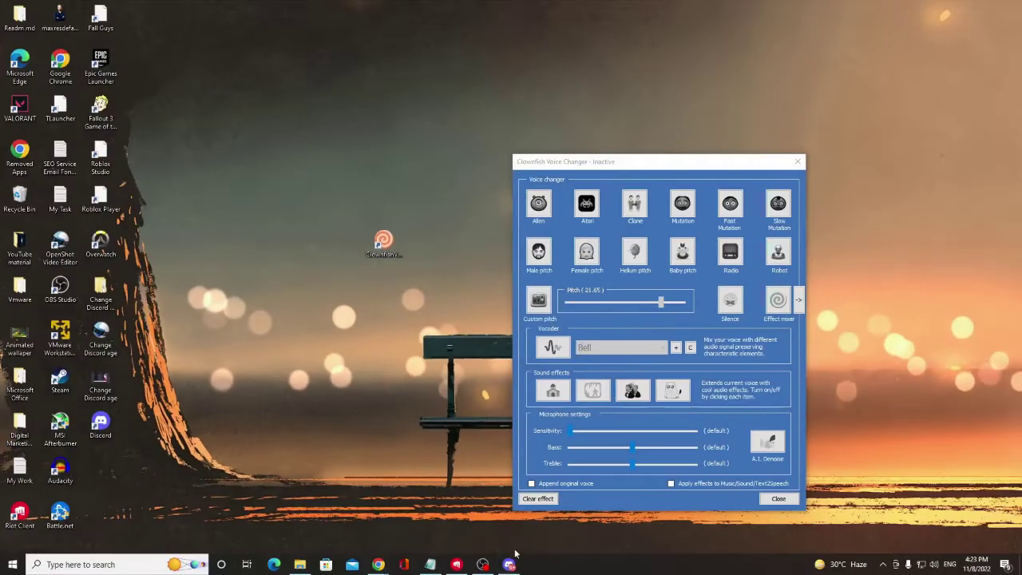
Switch to Discord and set the input device in its Voice & Video settings to Microphone (USB Condenser Microphone)
{"action": "left_click", "coordinate": [509, 564]}
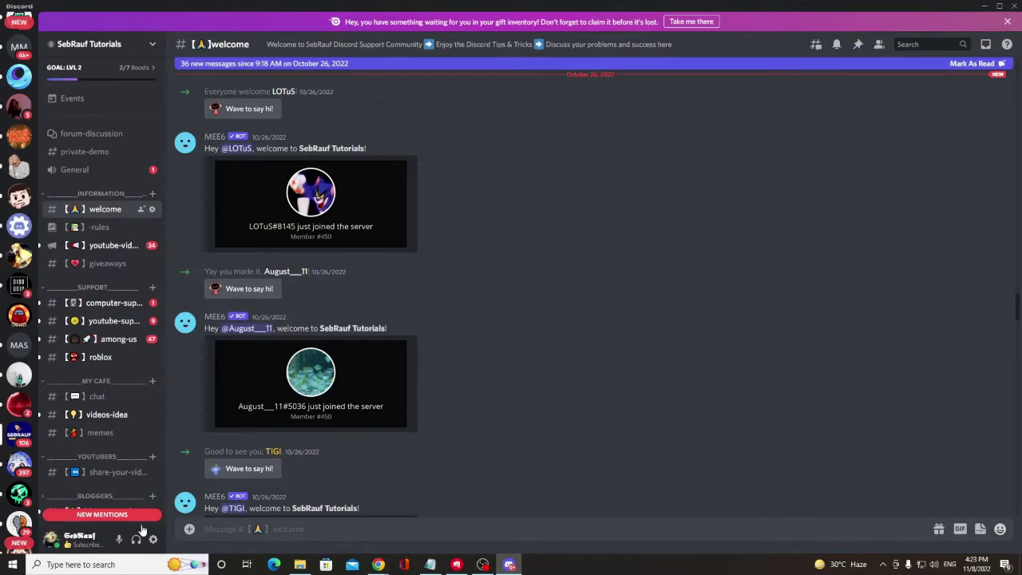
{"action": "left_click", "coordinate": [156, 540]}
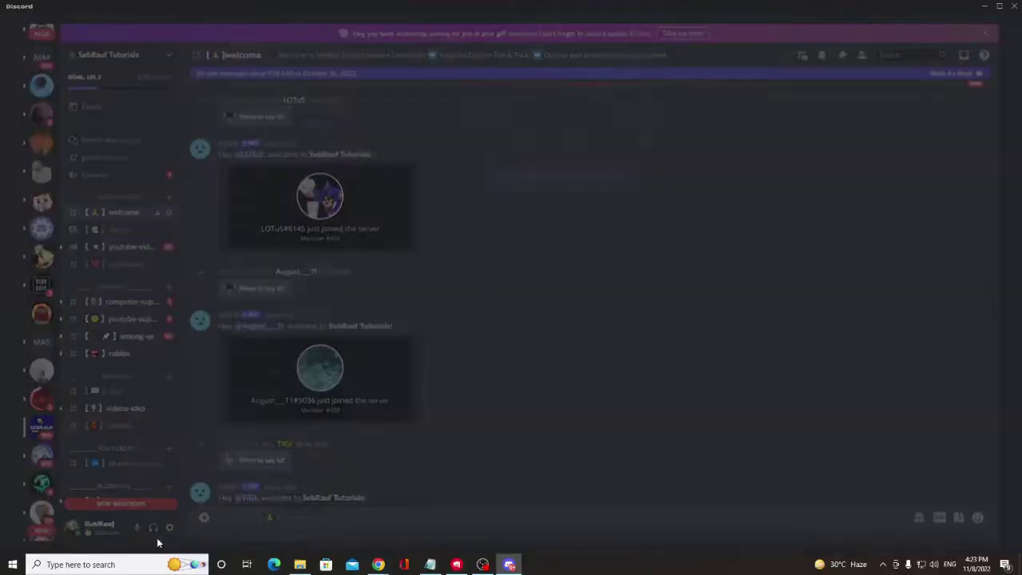
{"action": "scroll", "coordinate": [264, 292], "scroll_direction": "down", "scroll_amount": 3}
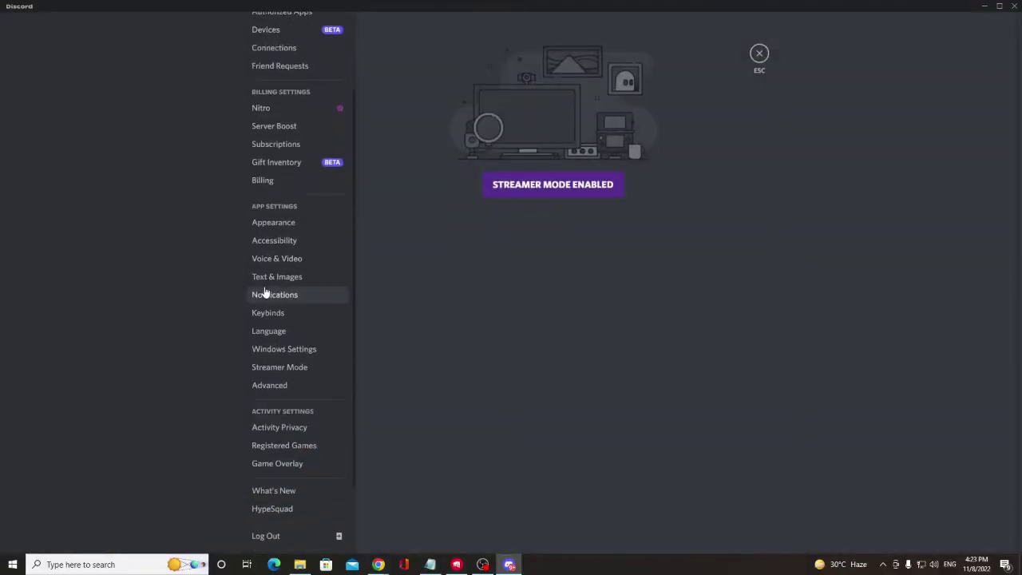
{"action": "scroll", "coordinate": [264, 292], "scroll_direction": "down", "scroll_amount": 2}
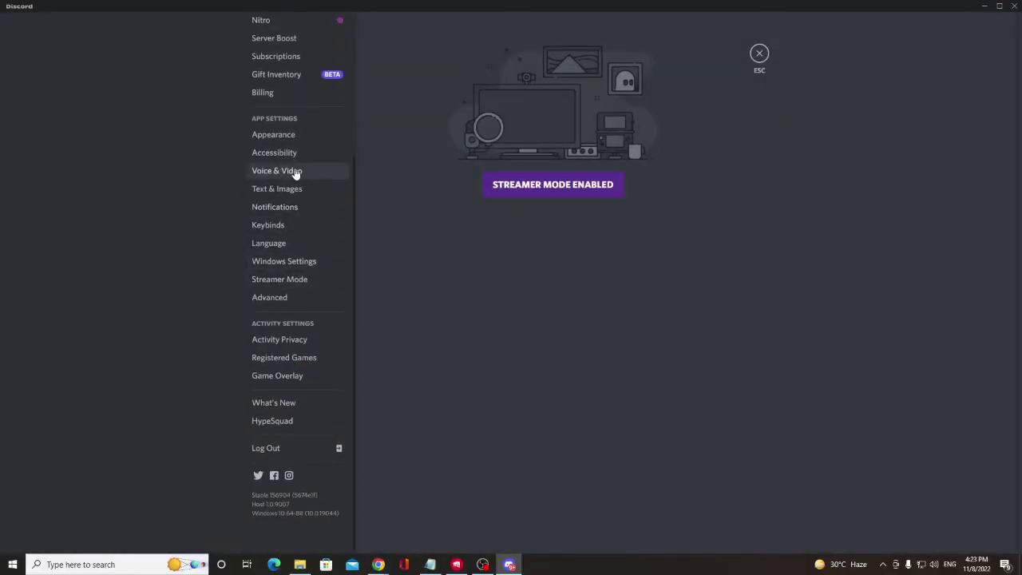
{"action": "left_click", "coordinate": [295, 173]}
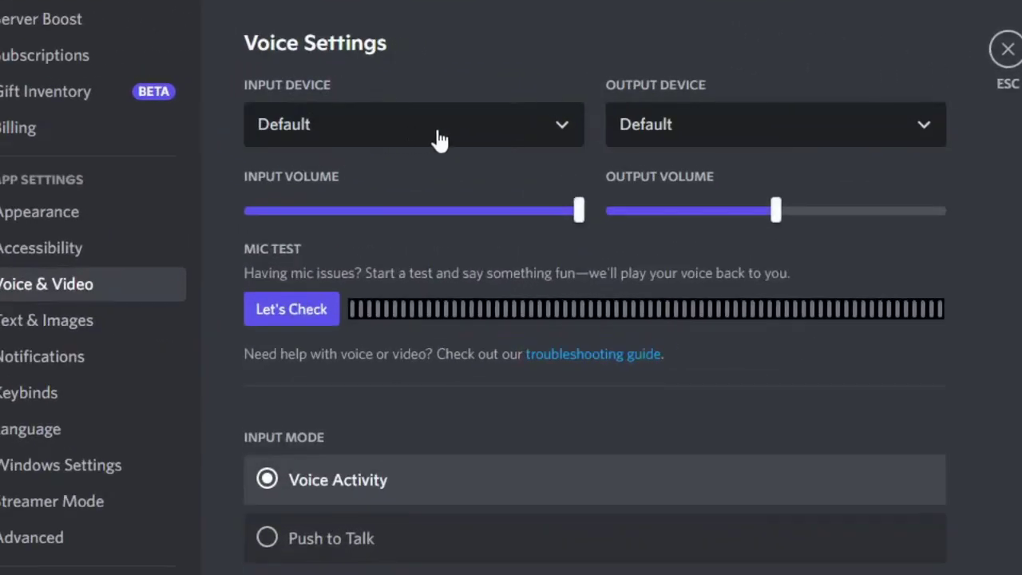
{"action": "left_click", "coordinate": [439, 139]}
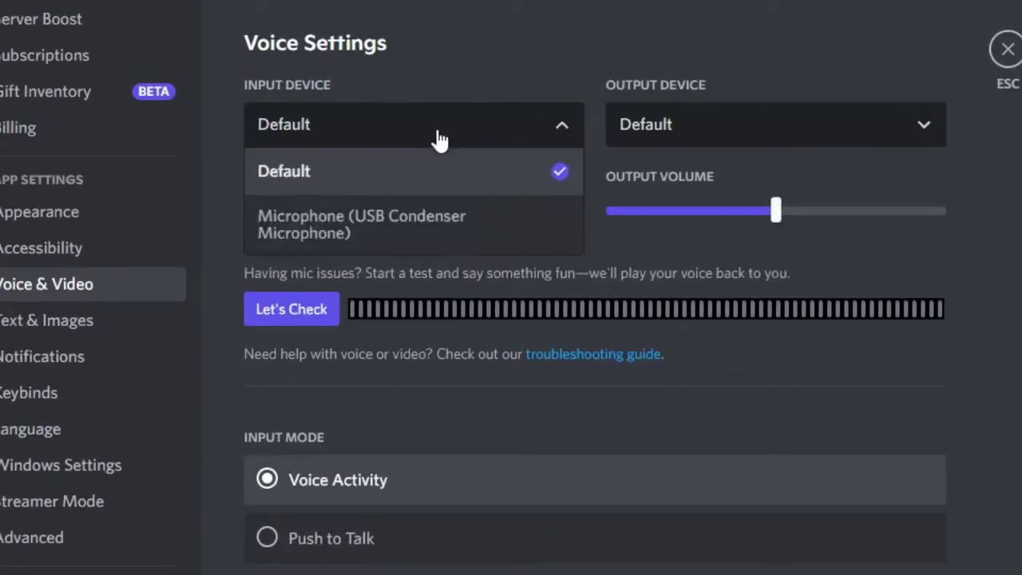
{"action": "left_click", "coordinate": [399, 232]}
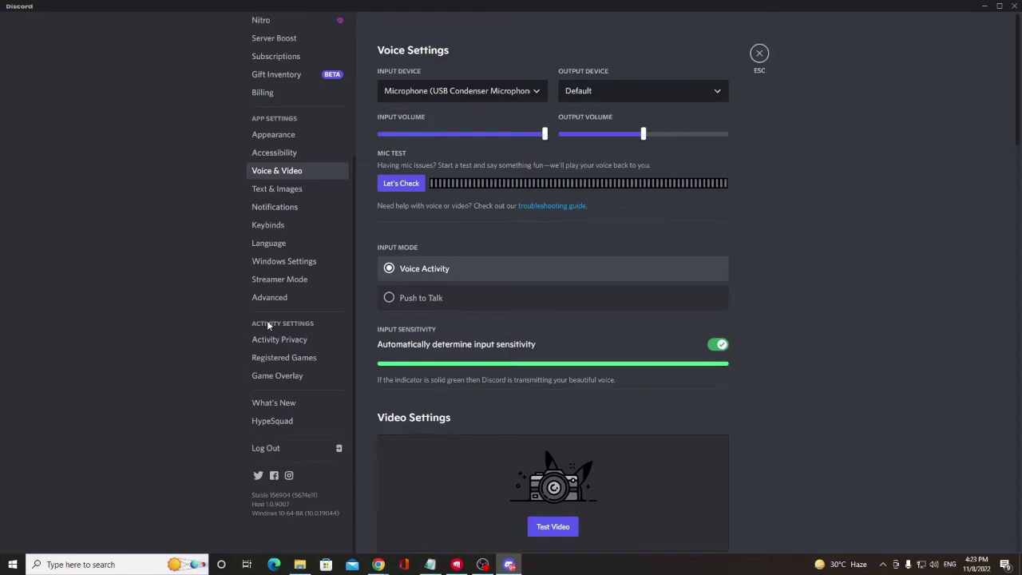
Minimize Discord, close the voice changer window, reopen it from the running Clownfish app and move it toward the middle of the desktop
{"action": "left_click", "coordinate": [984, 6]}
{"action": "left_click", "coordinate": [797, 162]}
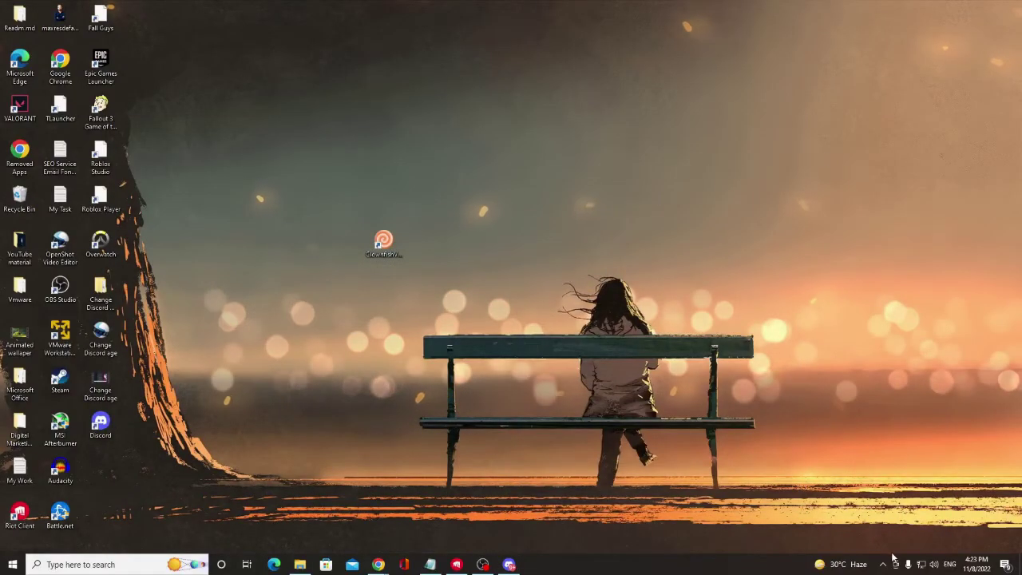
{"action": "left_click", "coordinate": [882, 564]}
{"action": "right_click", "coordinate": [681, 515]}
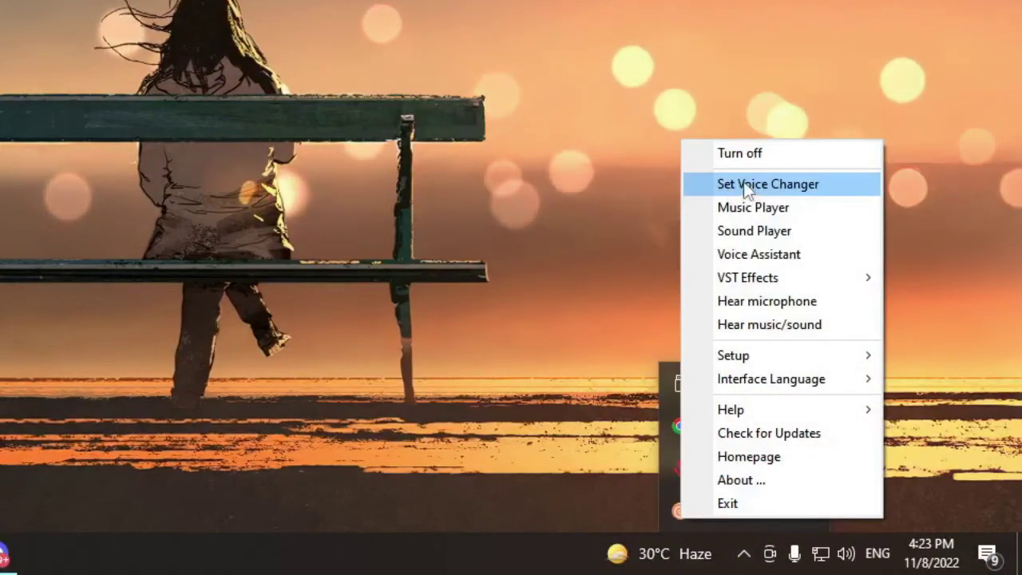
{"action": "left_click", "coordinate": [738, 188]}
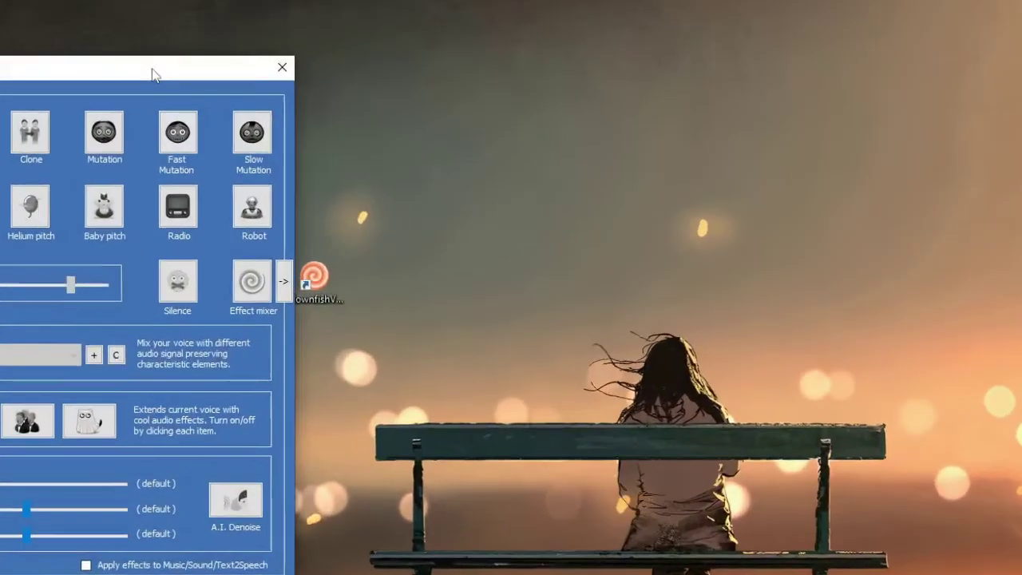
{"action": "left_click_drag", "start_coordinate": [232, 91], "coordinate": [533, 107]}
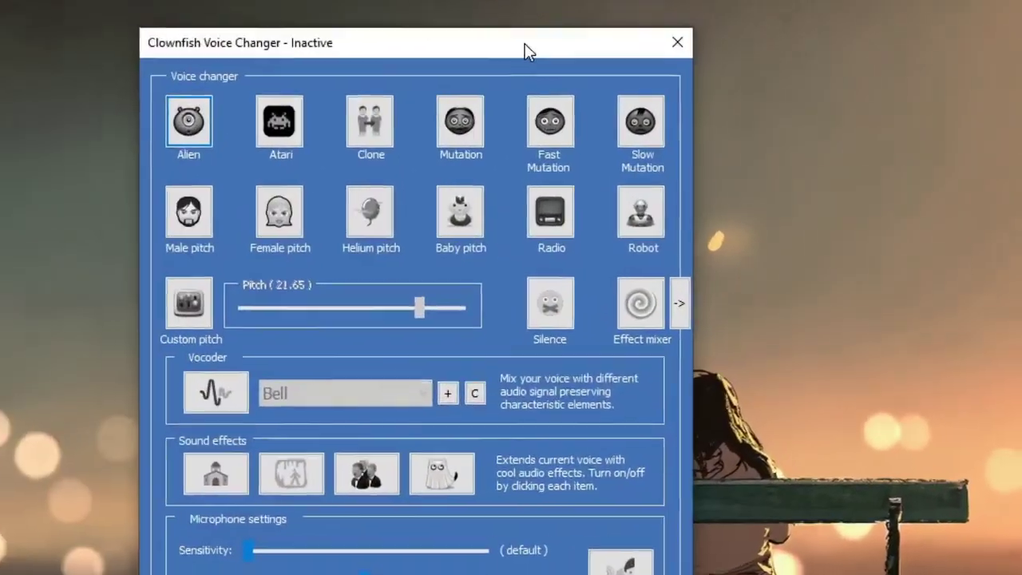
Try the Female pitch voice effect and turn it off again
{"action": "left_click", "coordinate": [275, 230]}
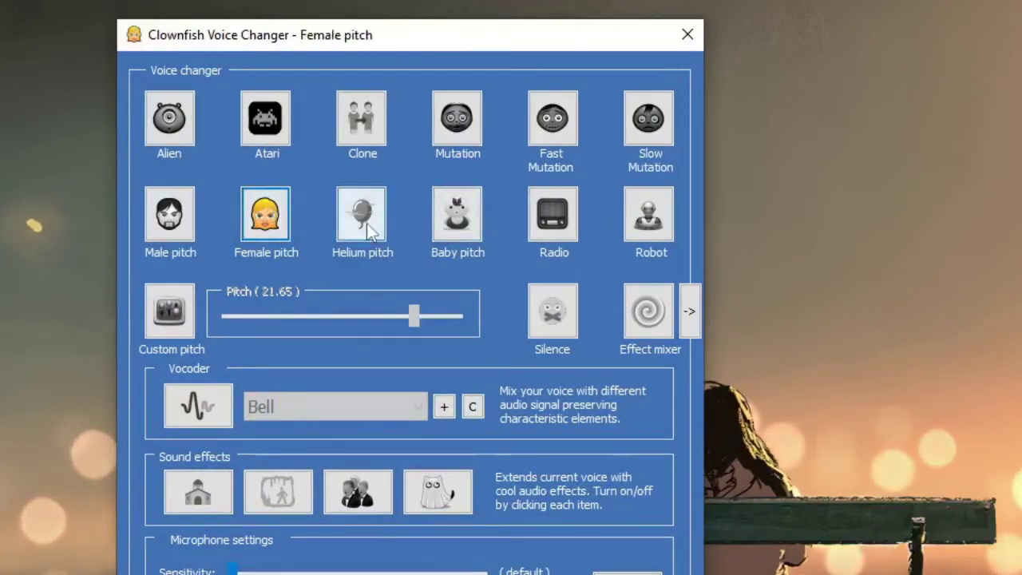
{"action": "left_click", "coordinate": [265, 214]}
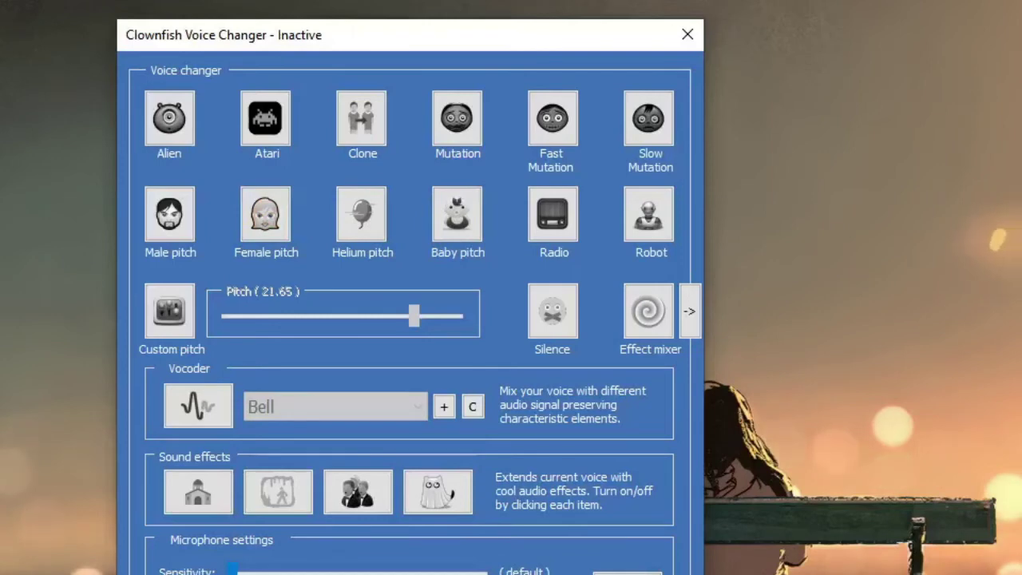